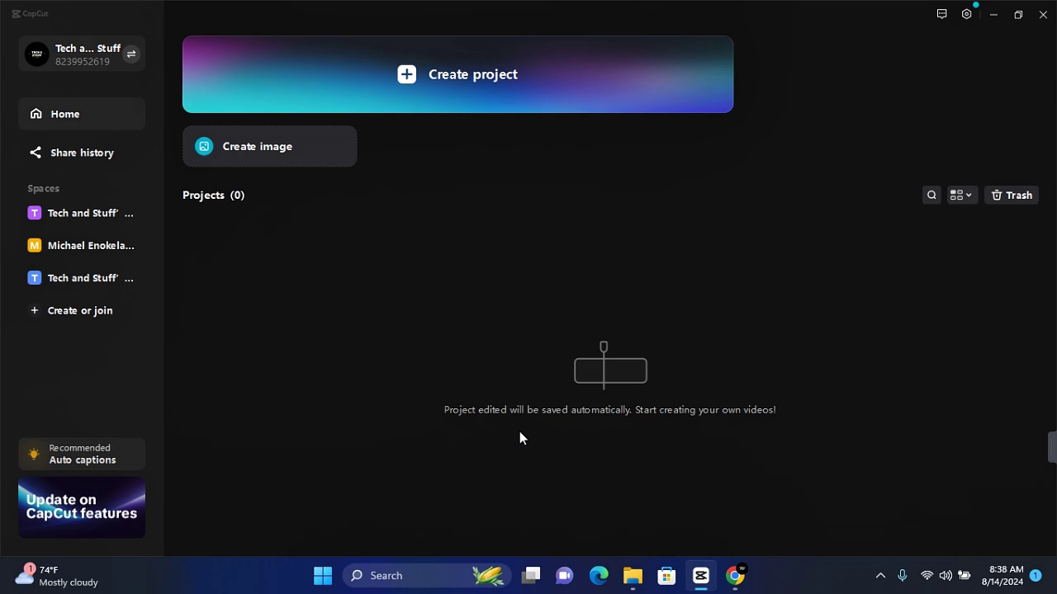
- Look at the street video's Pexels page, then return to CapCut and start a new project
{"action": "left_click", "coordinate": [746, 568]}
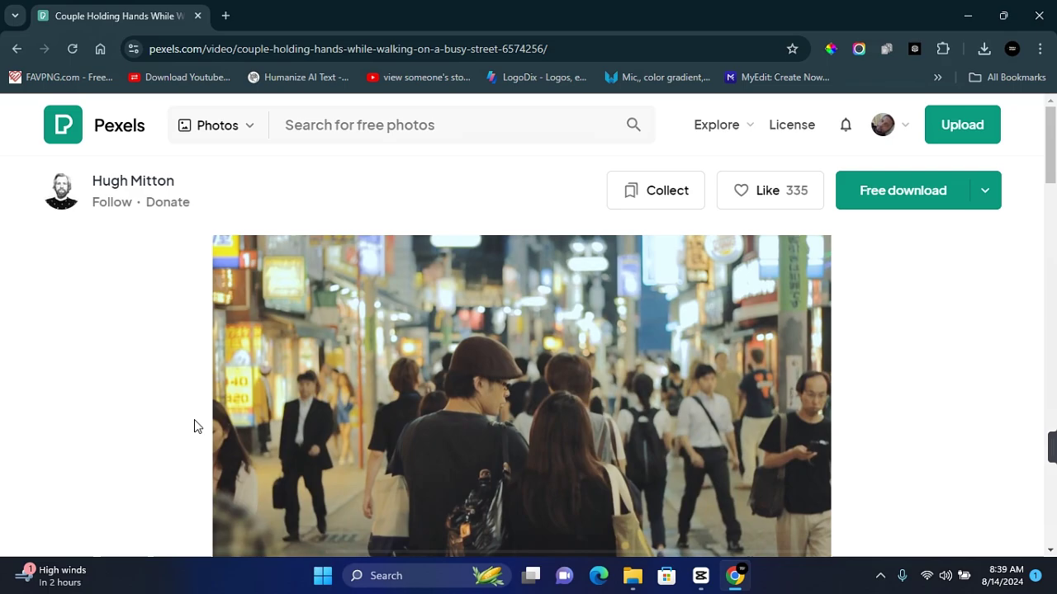
{"action": "left_click", "coordinate": [708, 582]}
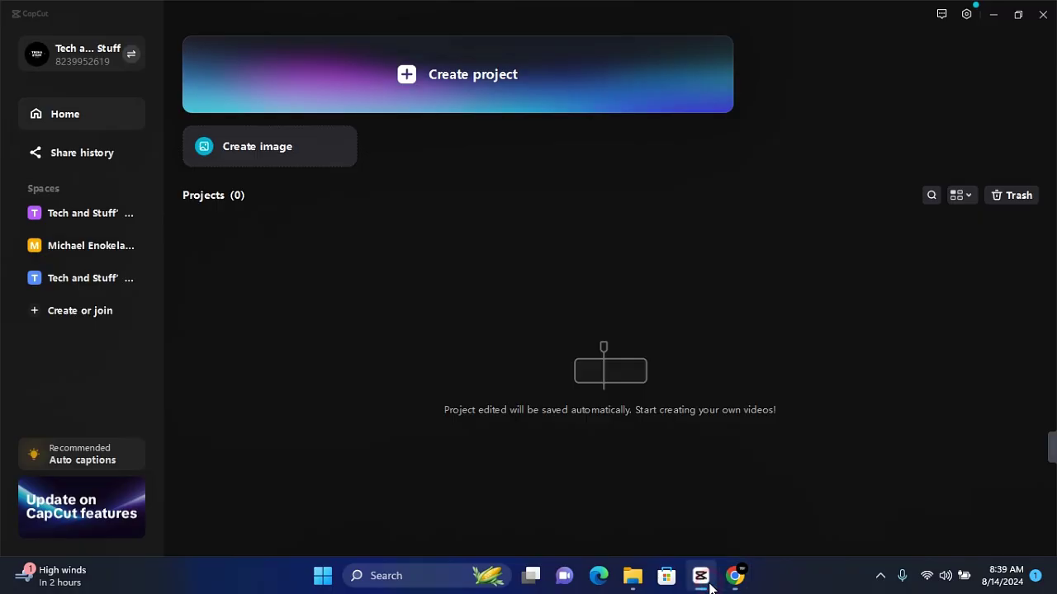
{"action": "left_click", "coordinate": [413, 80]}
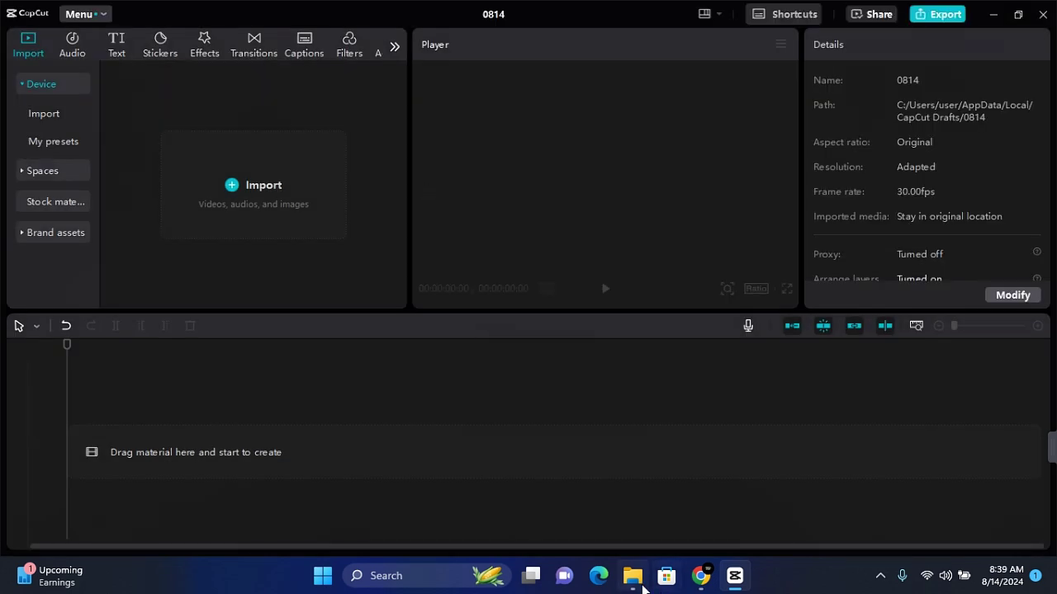
- Add 6574256-hd_1280_720_25fps.mp4 from Downloads to the timeline, cancelling the Import dialog
{"action": "left_click", "coordinate": [634, 582]}
{"action": "left_click_drag", "start_coordinate": [357, 216], "coordinate": [119, 467]}
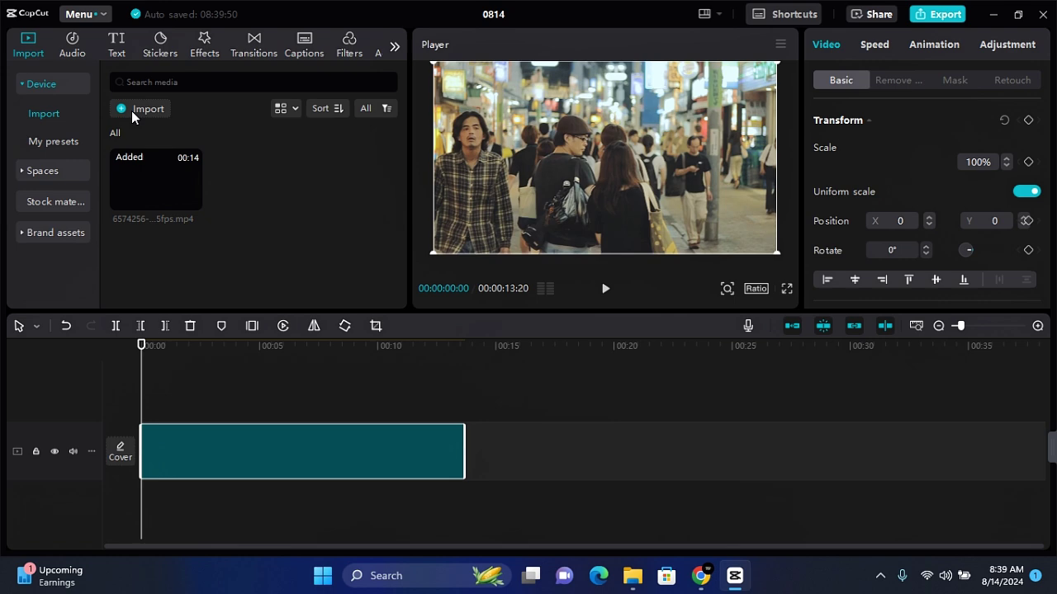
{"action": "left_click", "coordinate": [139, 112]}
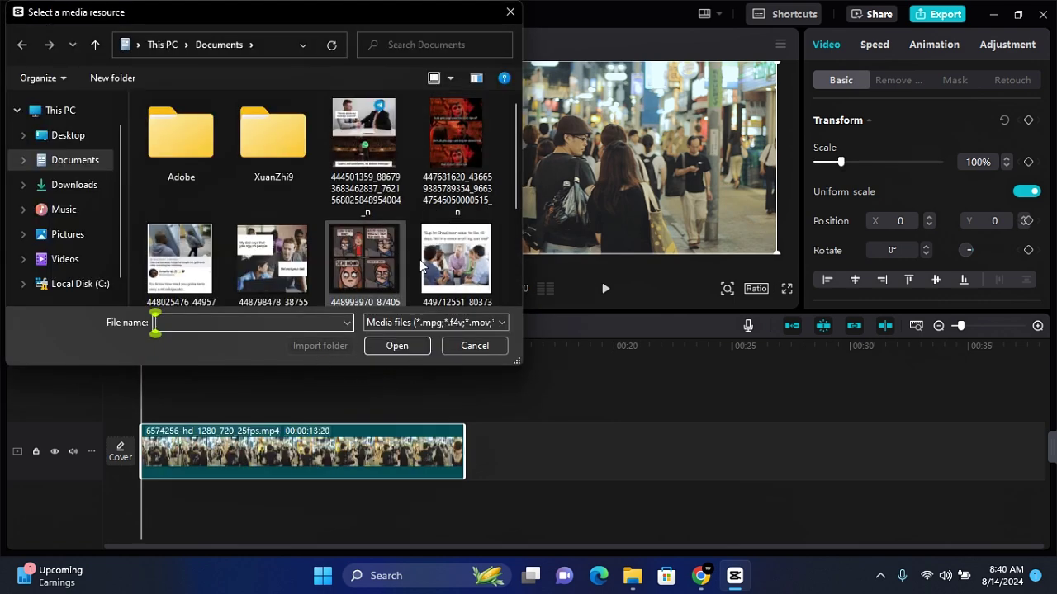
{"action": "left_click", "coordinate": [479, 344]}
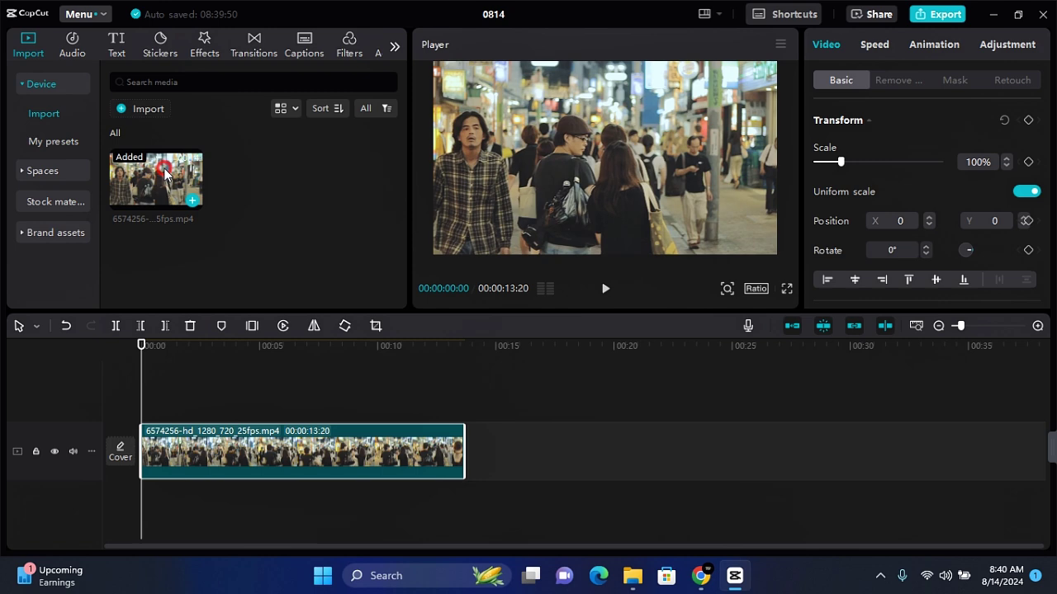
{"action": "left_click_drag", "start_coordinate": [165, 183], "coordinate": [186, 218]}
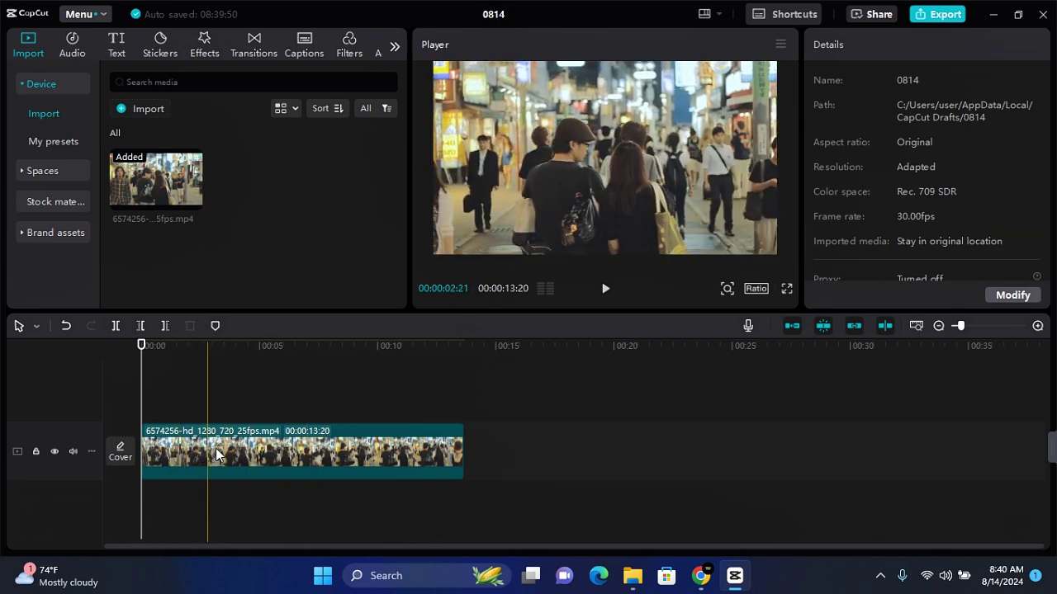
{"action": "left_click", "coordinate": [343, 463]}
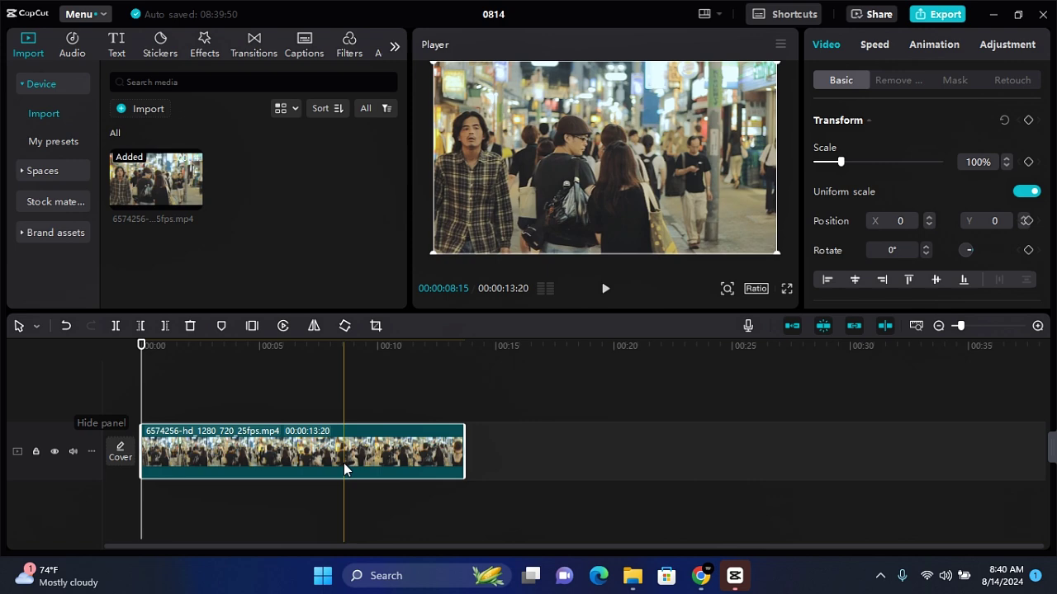
{"action": "right_click", "coordinate": [214, 449]}
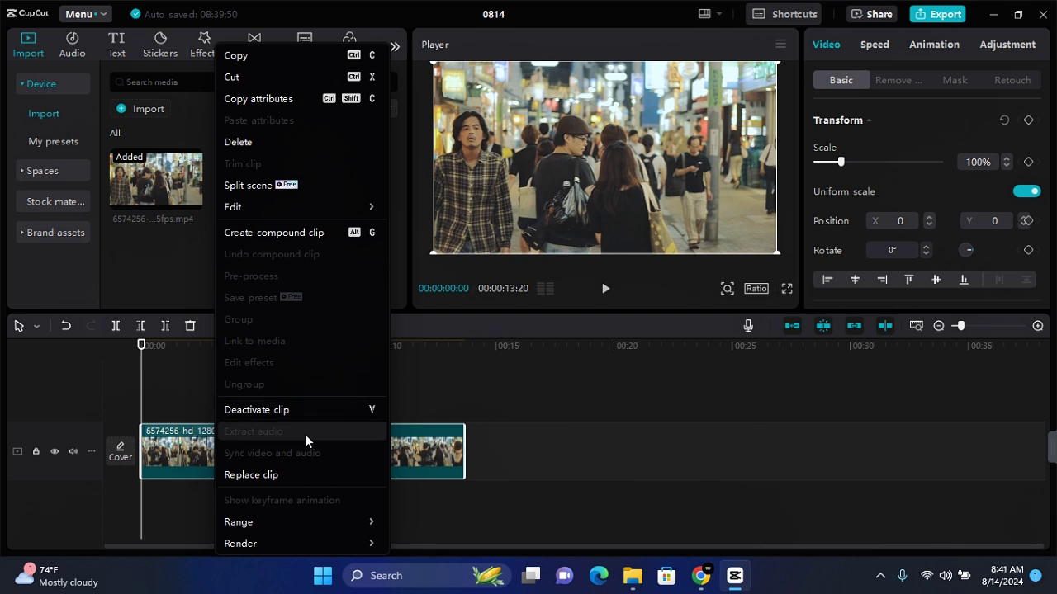
{"action": "left_click", "coordinate": [435, 437]}
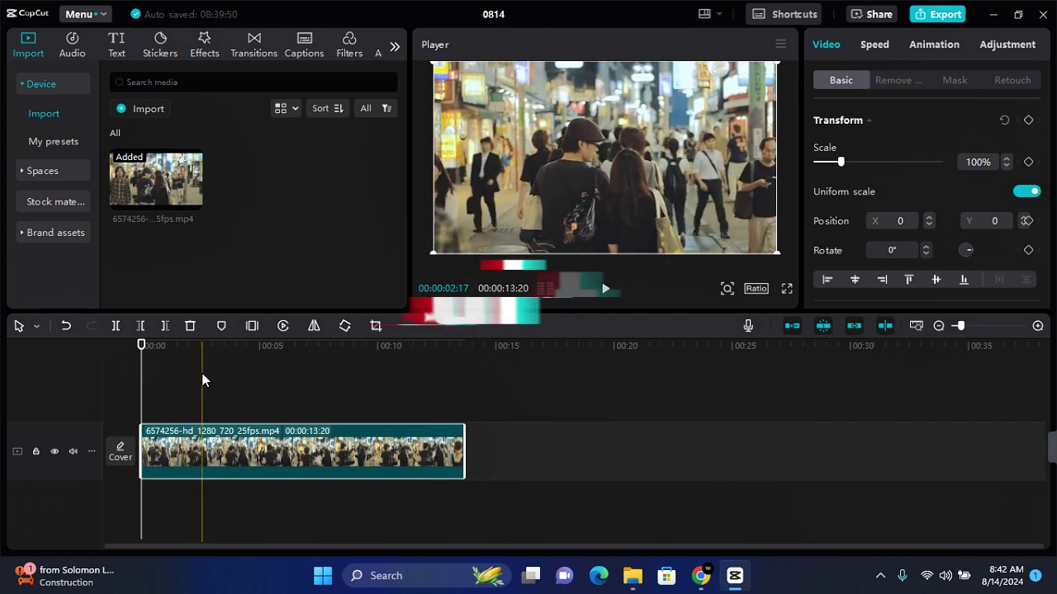
- Split the clip at about 00:02:17, undo an extra blade cut at 00:06:22, and select the opening piece
{"action": "key", "text": "ctrl+b"}
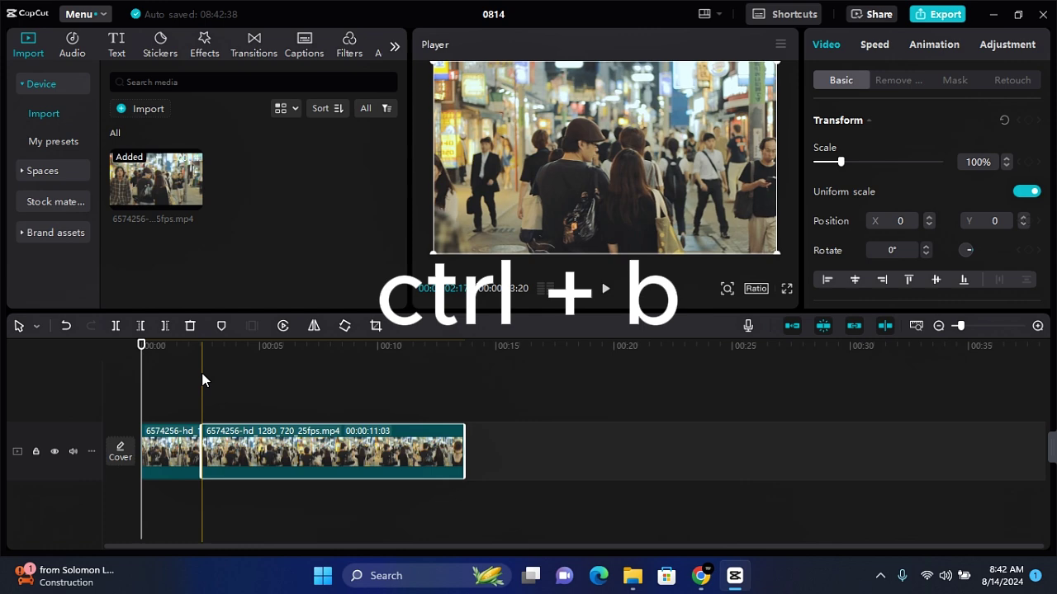
{"action": "key", "text": "b"}
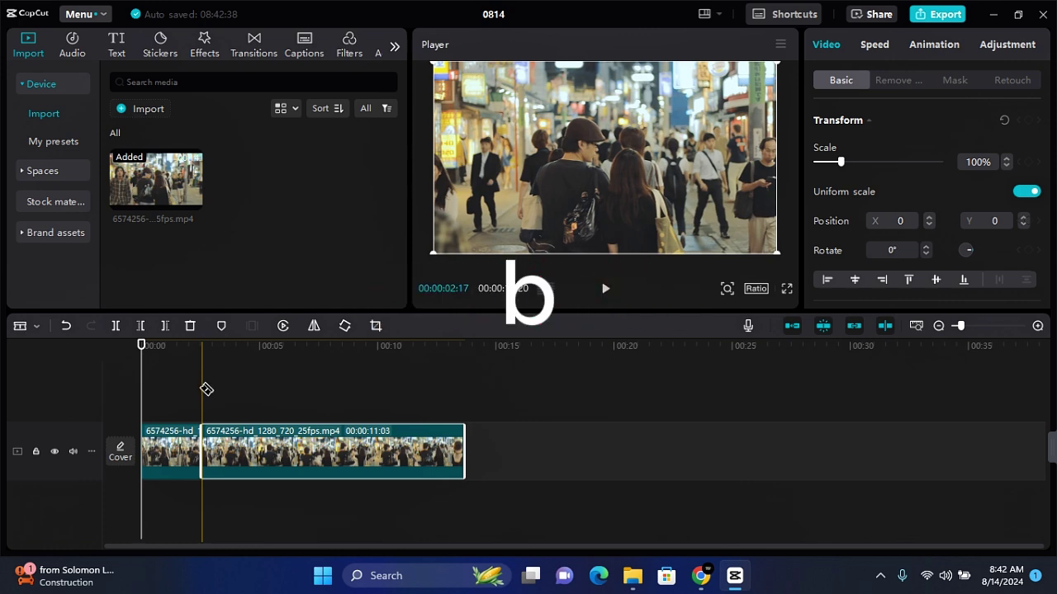
{"action": "left_click", "coordinate": [302, 454]}
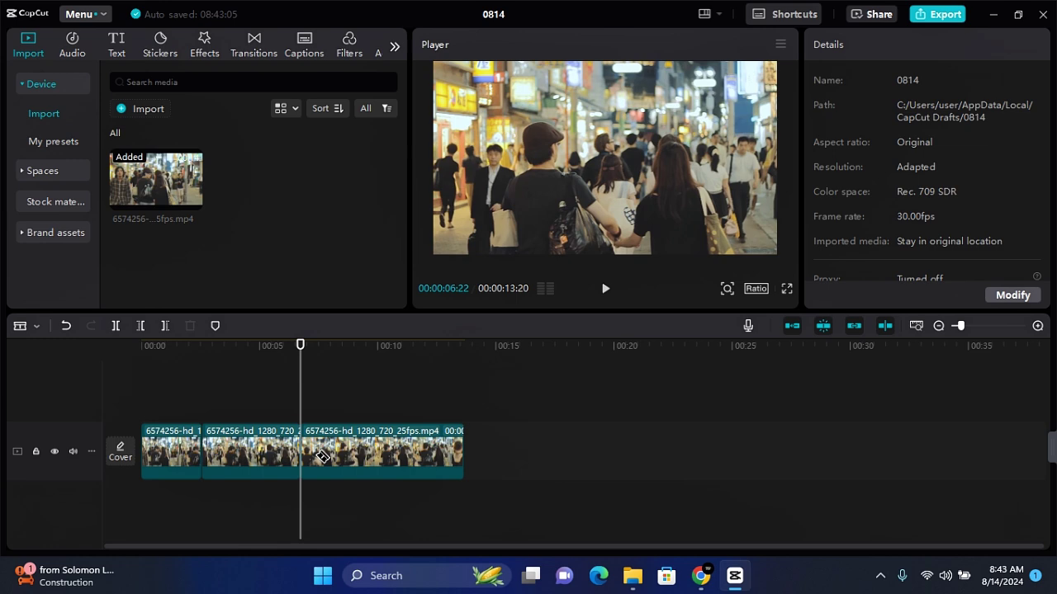
{"action": "key", "text": "a"}
{"action": "key", "text": "ctrl+z"}
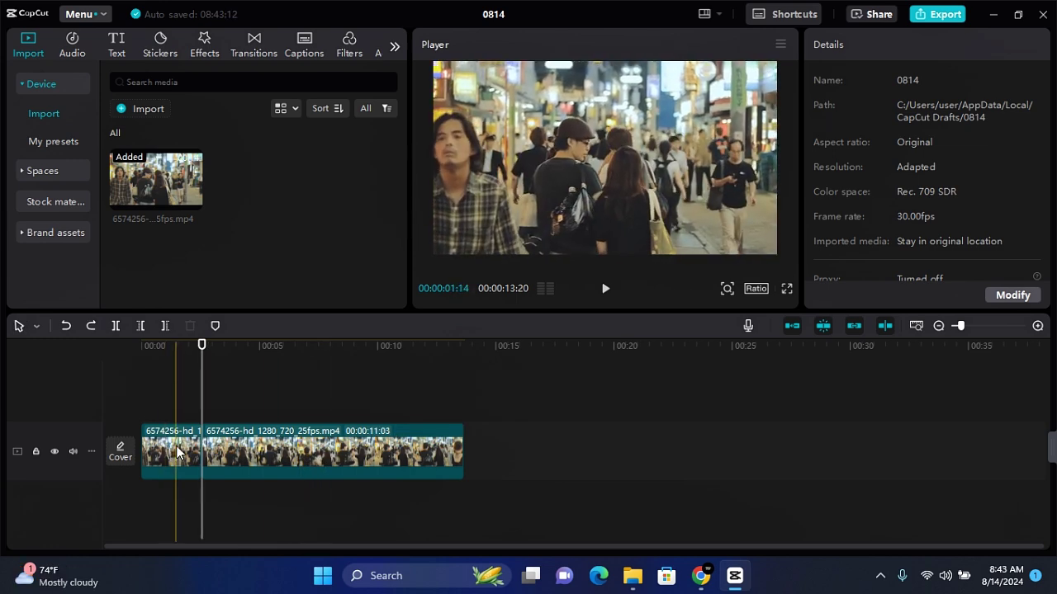
{"action": "left_click", "coordinate": [177, 453]}
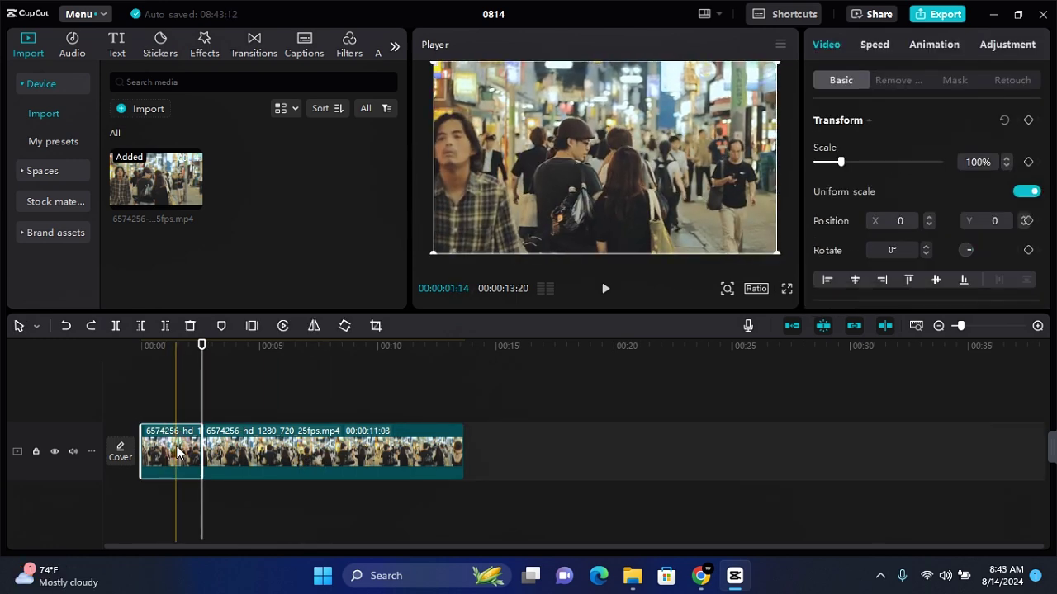
- Copy the short opening piece and paste it onto a new track above the original
{"action": "key", "text": "ctrl+c"}
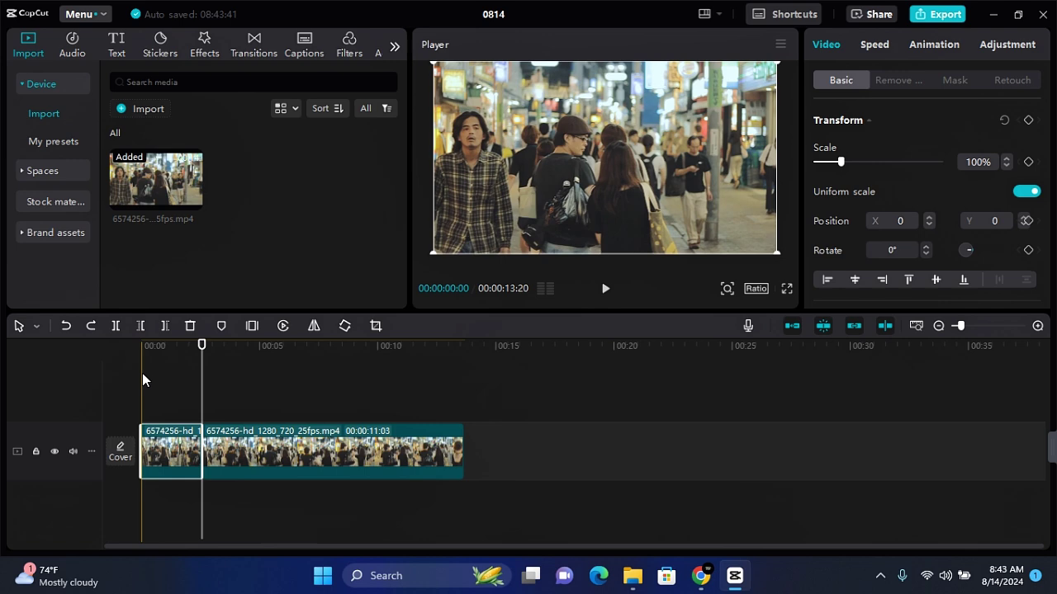
{"action": "key", "text": "ctrl+v"}
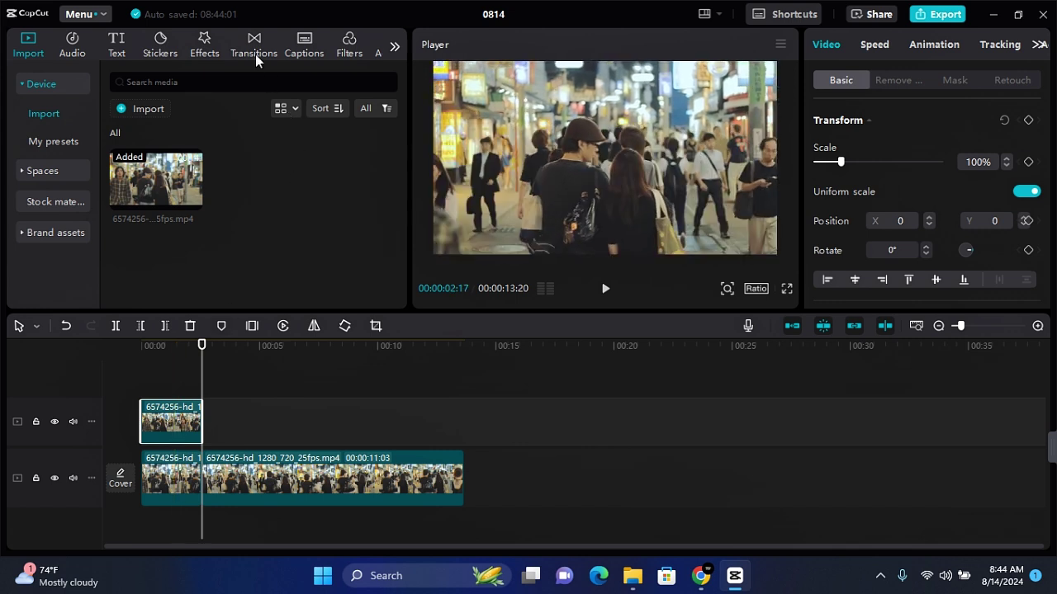
- Add the Lens category's Blur effect over the opening clip and set its strength to 18
{"action": "left_click", "coordinate": [206, 43]}
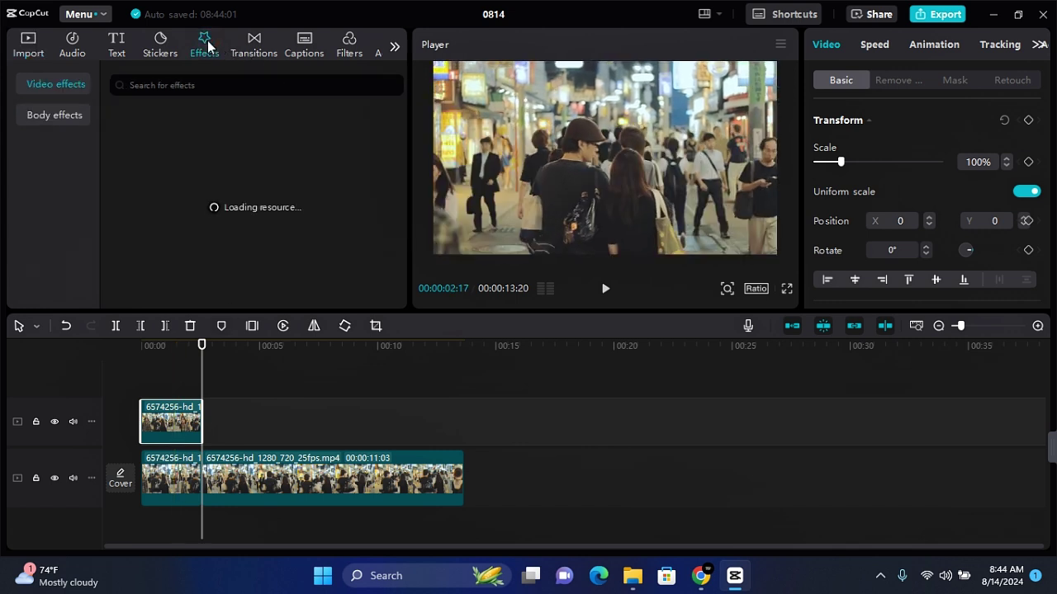
{"action": "left_click", "coordinate": [49, 84]}
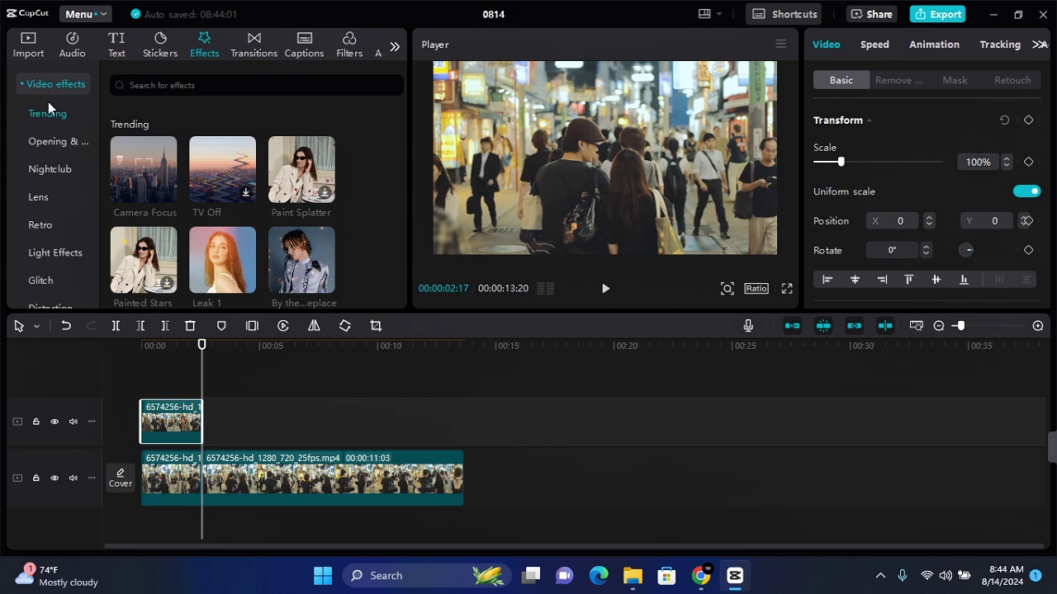
{"action": "left_click", "coordinate": [39, 197]}
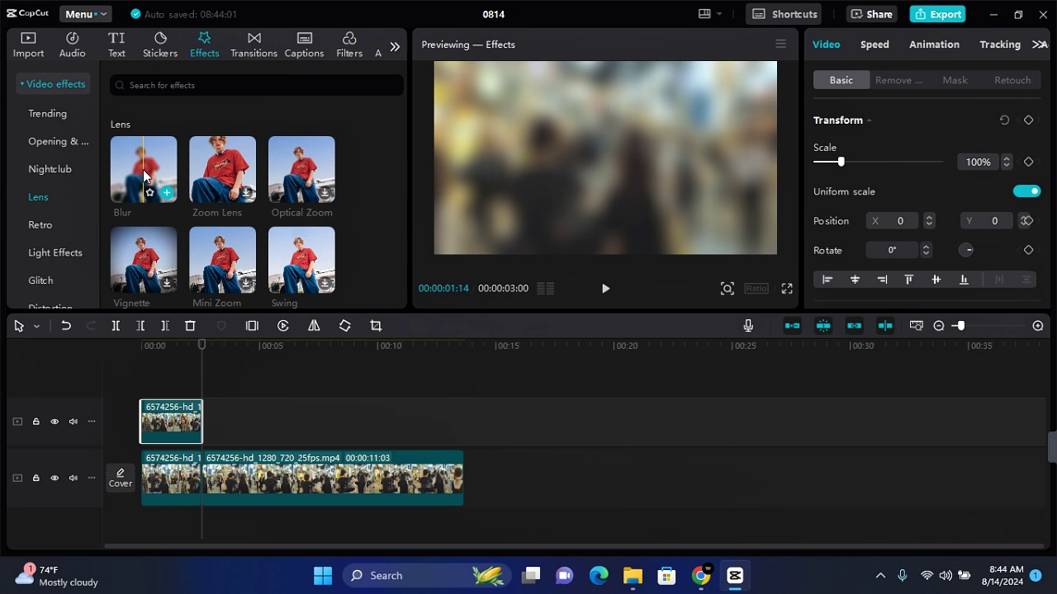
{"action": "left_click_drag", "start_coordinate": [143, 174], "coordinate": [170, 424]}
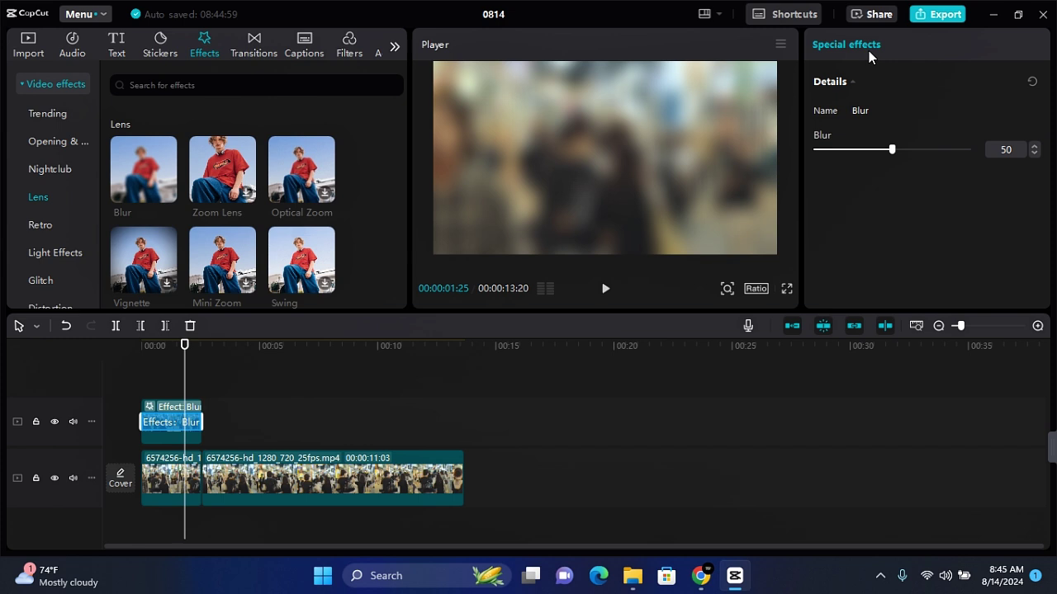
{"action": "left_click_drag", "start_coordinate": [892, 150], "coordinate": [842, 178]}
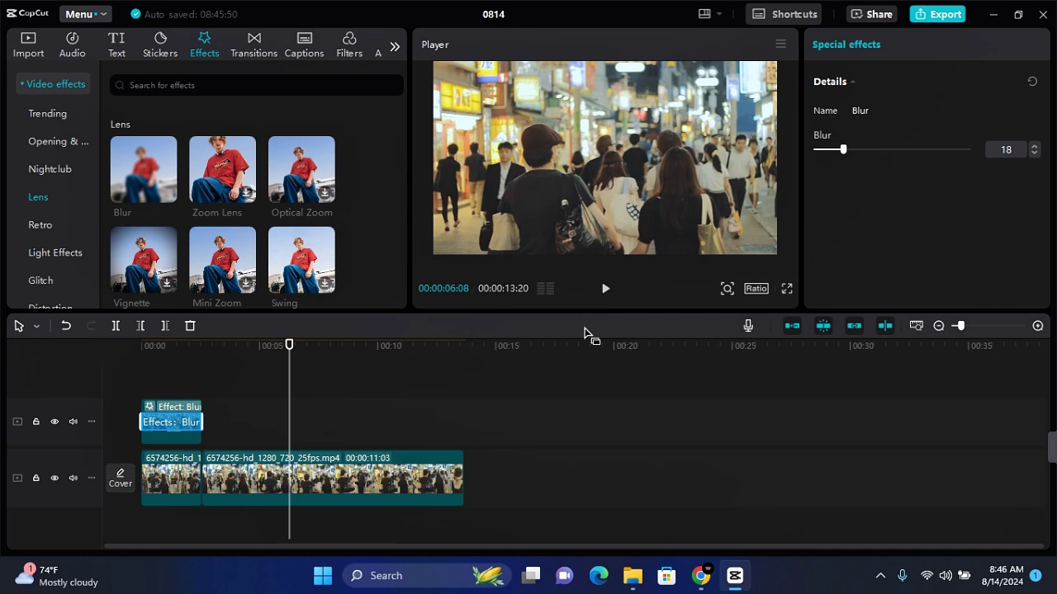
- Preview the blurred frames near four seconds and one second, and select the Blur effect clip
{"action": "left_click", "coordinate": [246, 421]}
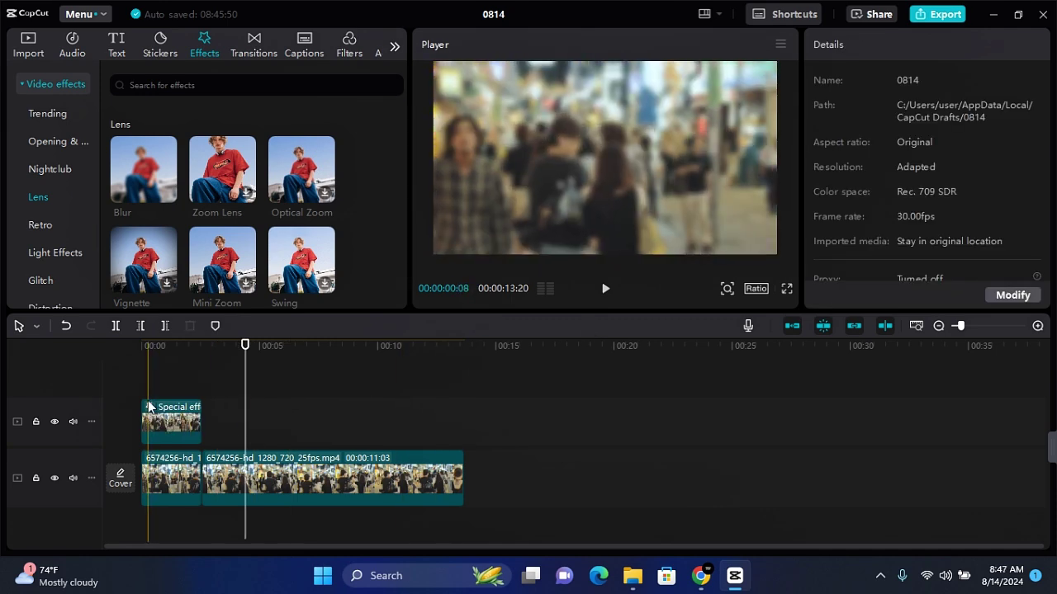
{"action": "left_click", "coordinate": [149, 411]}
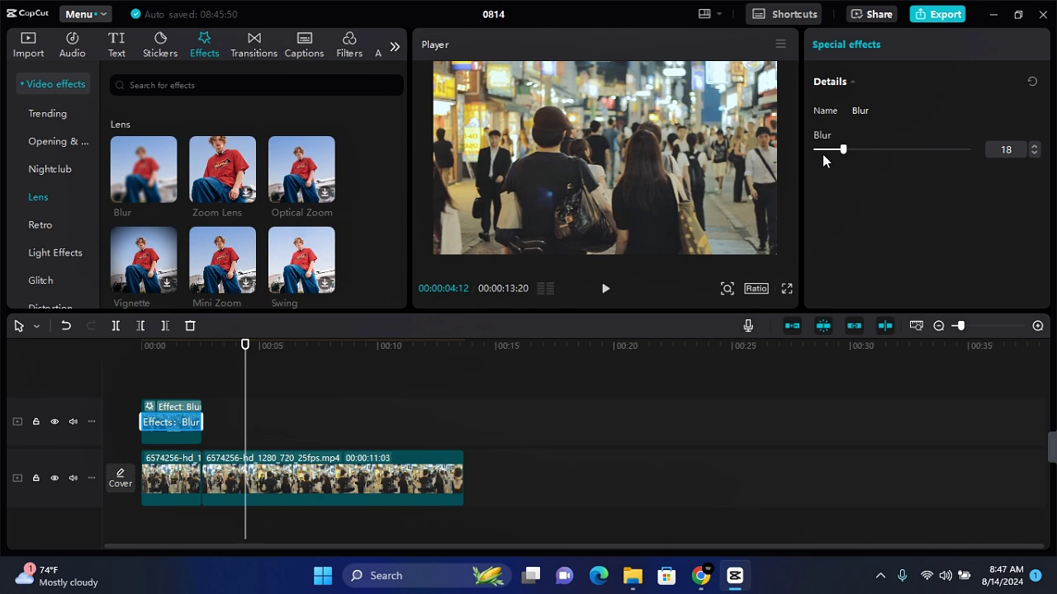
{"action": "left_click", "coordinate": [181, 345]}
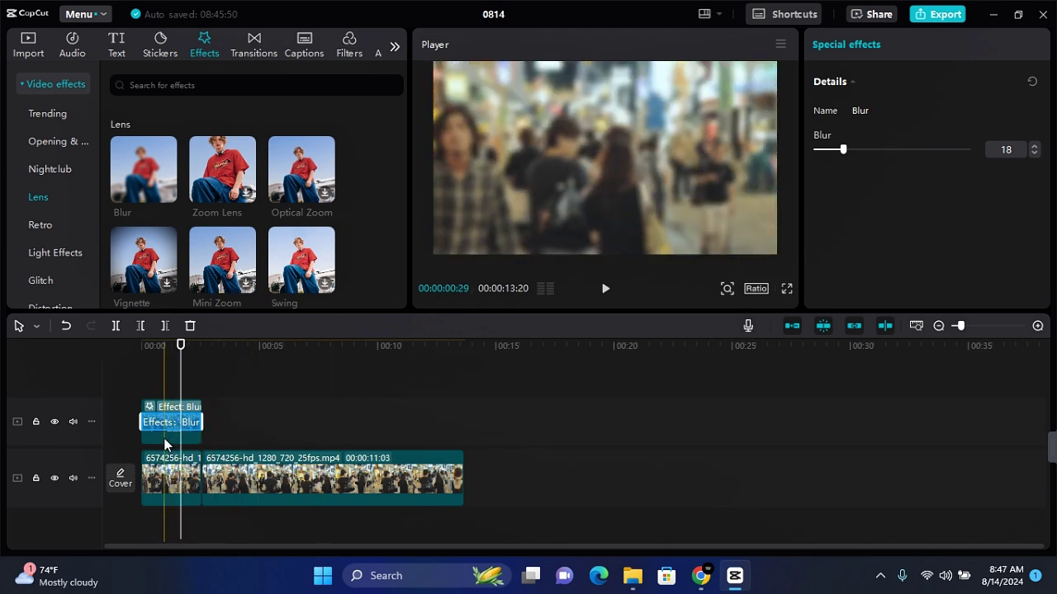
- At the first frame, add a Circle mask to the overlay and shrink it over the left man's face
{"action": "left_click", "coordinate": [166, 434]}
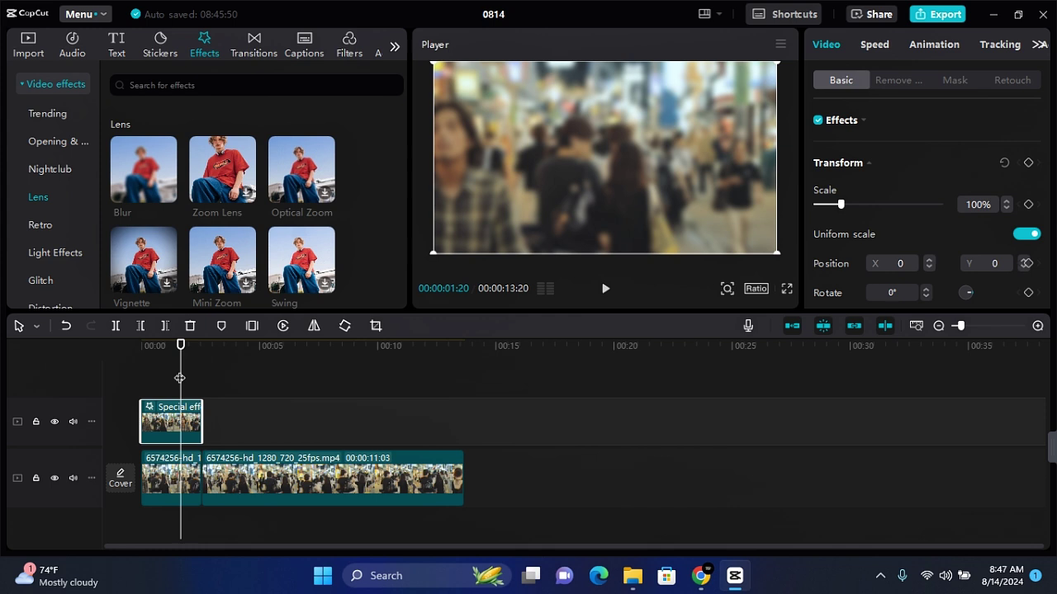
{"action": "left_click_drag", "start_coordinate": [179, 376], "coordinate": [136, 373]}
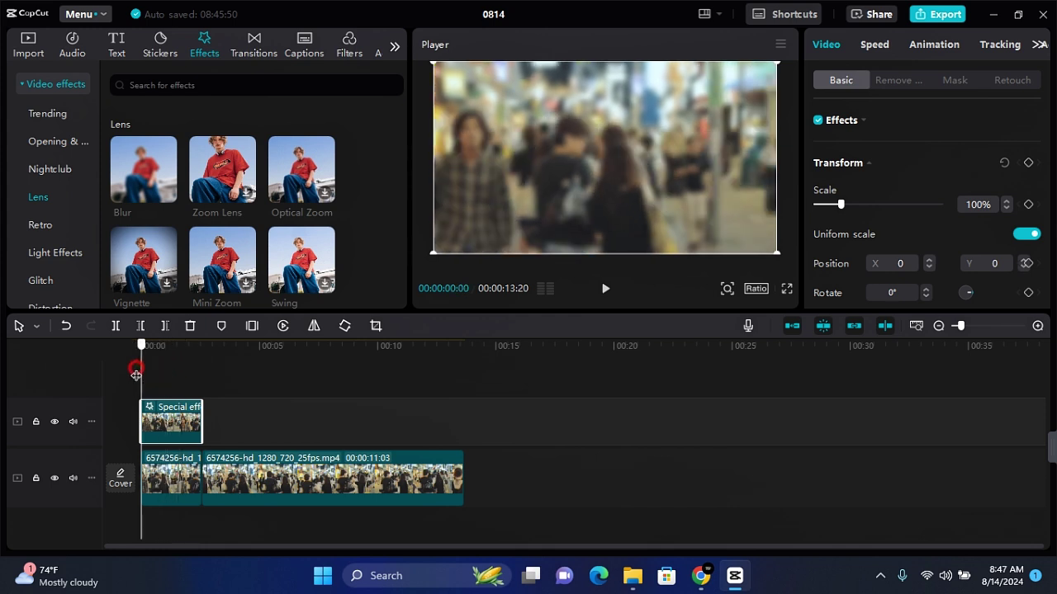
{"action": "left_click", "coordinate": [954, 80]}
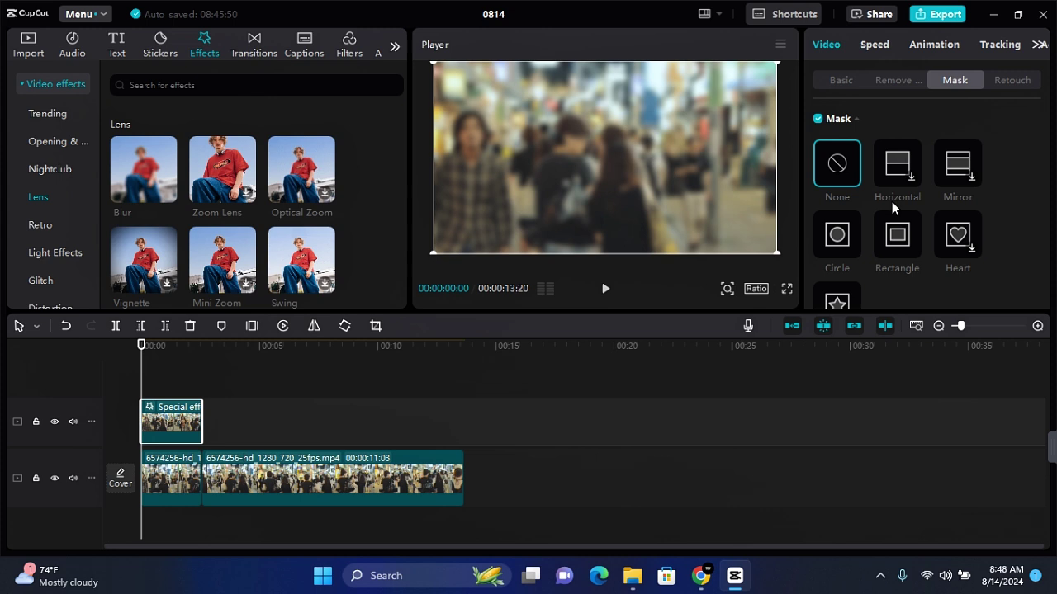
{"action": "left_click", "coordinate": [837, 238]}
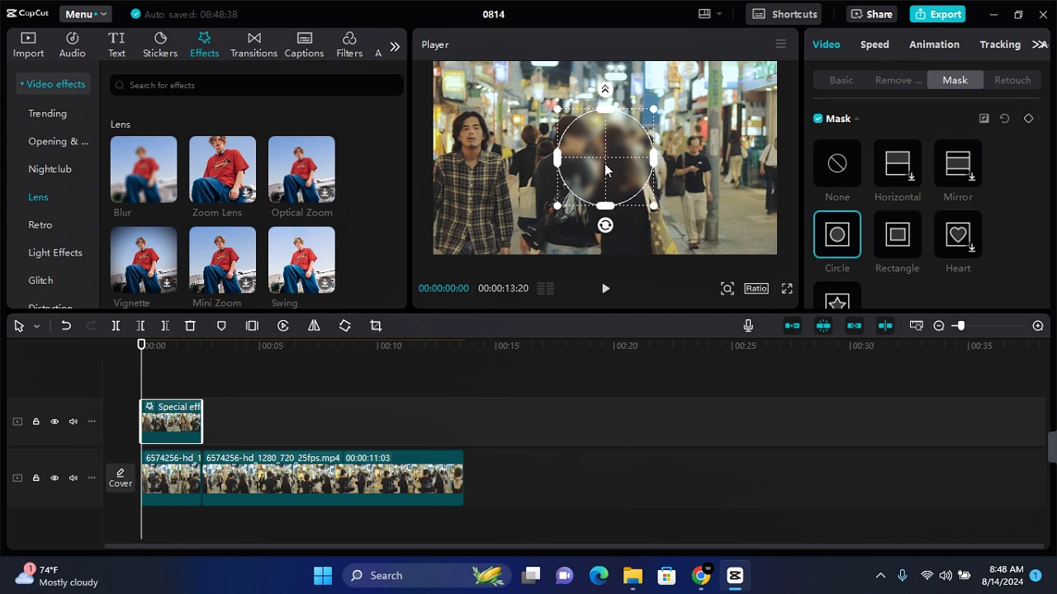
{"action": "left_click_drag", "start_coordinate": [605, 169], "coordinate": [473, 138]}
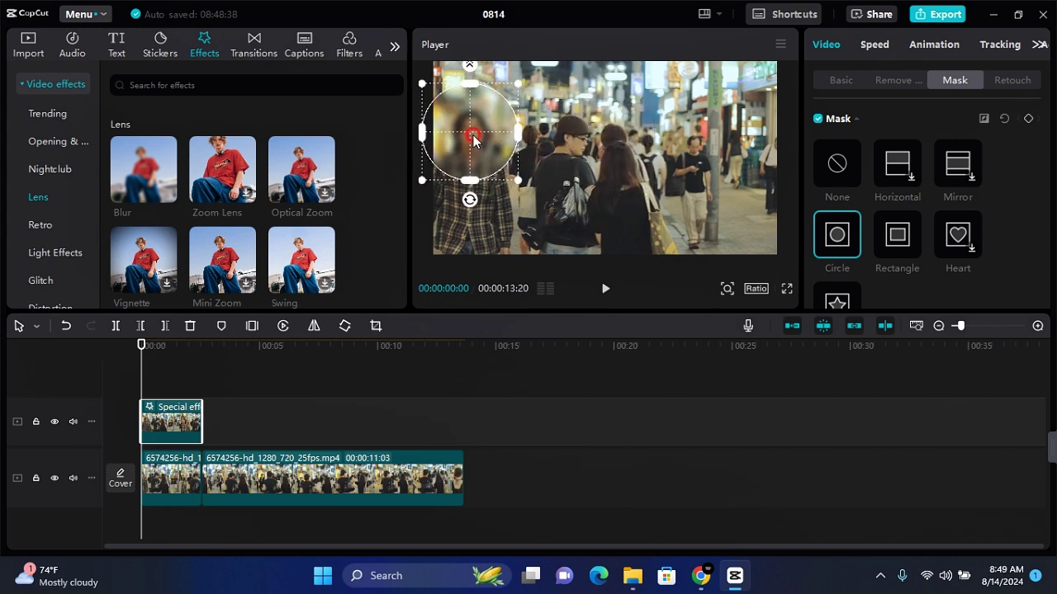
{"action": "left_click_drag", "start_coordinate": [518, 180], "coordinate": [466, 143]}
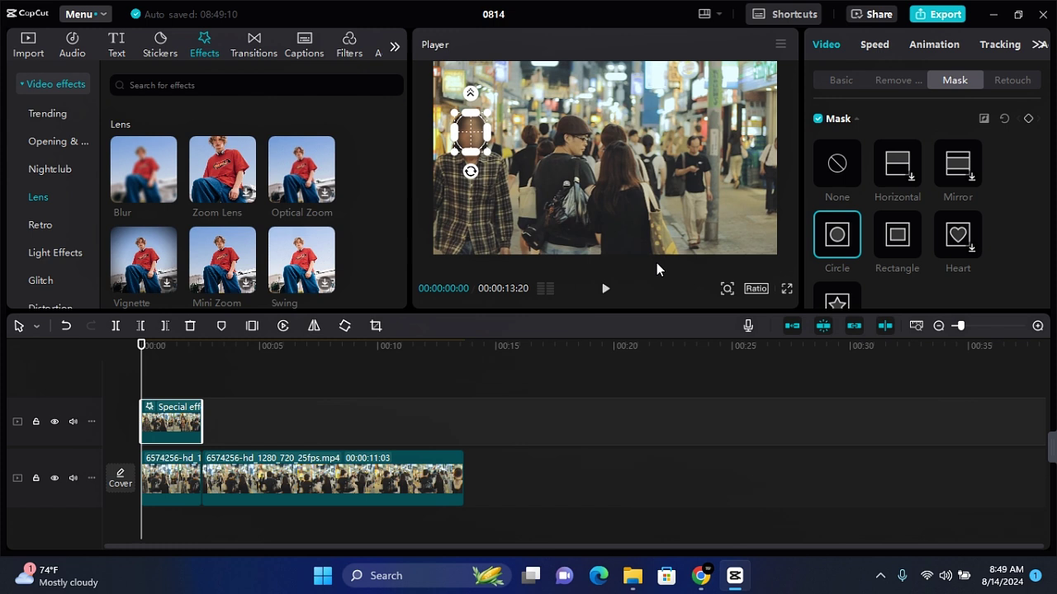
- Reshape the circle mask into a narrow tall oval fitting the plaid-shirted man's face
{"action": "left_click", "coordinate": [725, 289]}
{"action": "left_click_drag", "start_coordinate": [697, 315], "coordinate": [726, 318]}
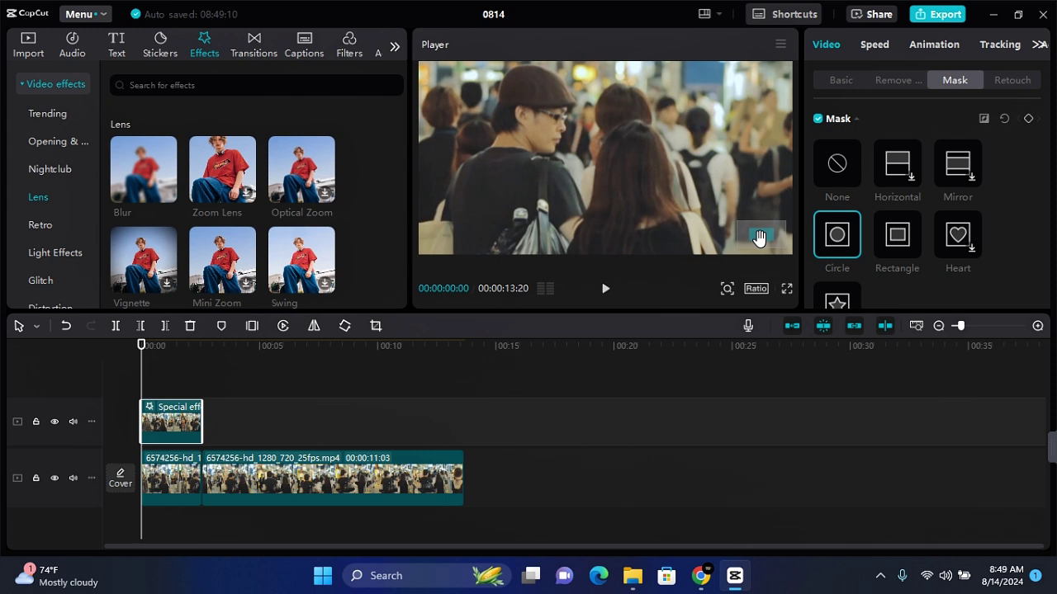
{"action": "left_click_drag", "start_coordinate": [759, 237], "coordinate": [733, 240]}
{"action": "left_click_drag", "start_coordinate": [542, 165], "coordinate": [526, 182]}
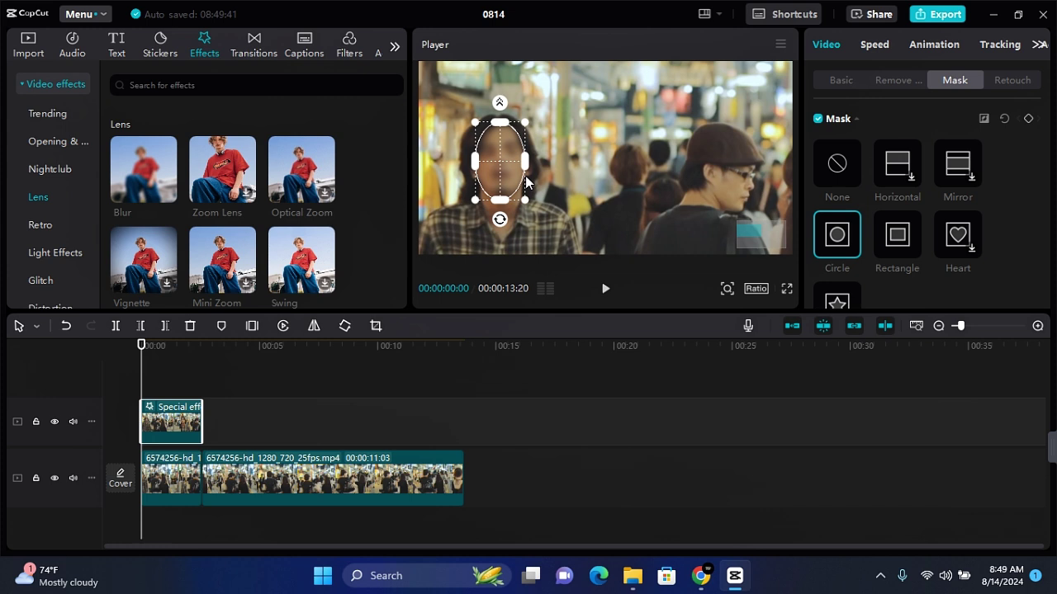
{"action": "left_click", "coordinate": [729, 288]}
{"action": "left_click_drag", "start_coordinate": [724, 316], "coordinate": [697, 320]}
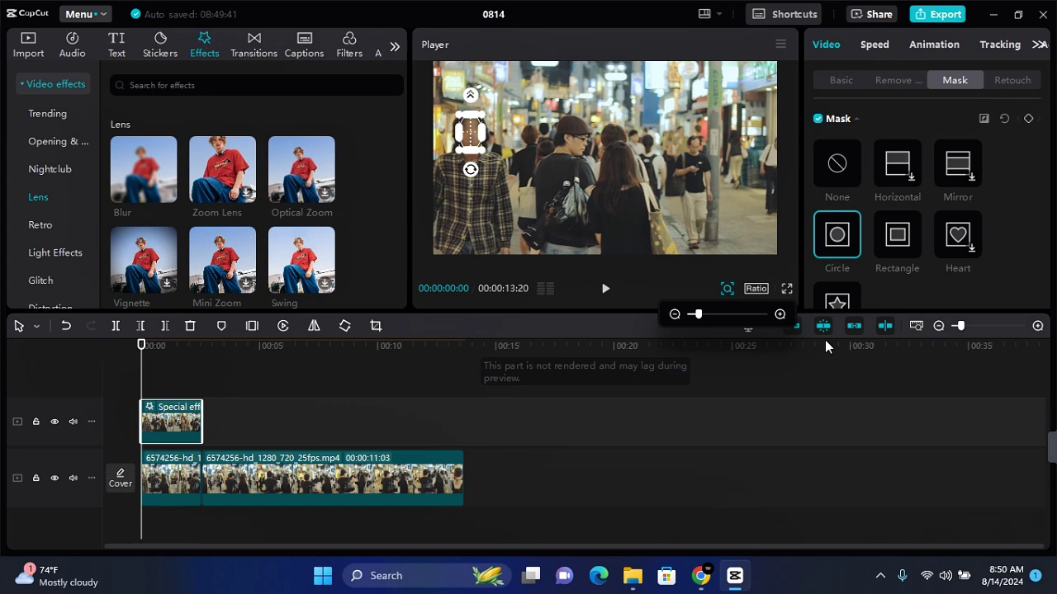
- Zoom the timeline in to frame level and step forward two frames
{"action": "left_click_drag", "start_coordinate": [959, 327], "coordinate": [980, 329]}
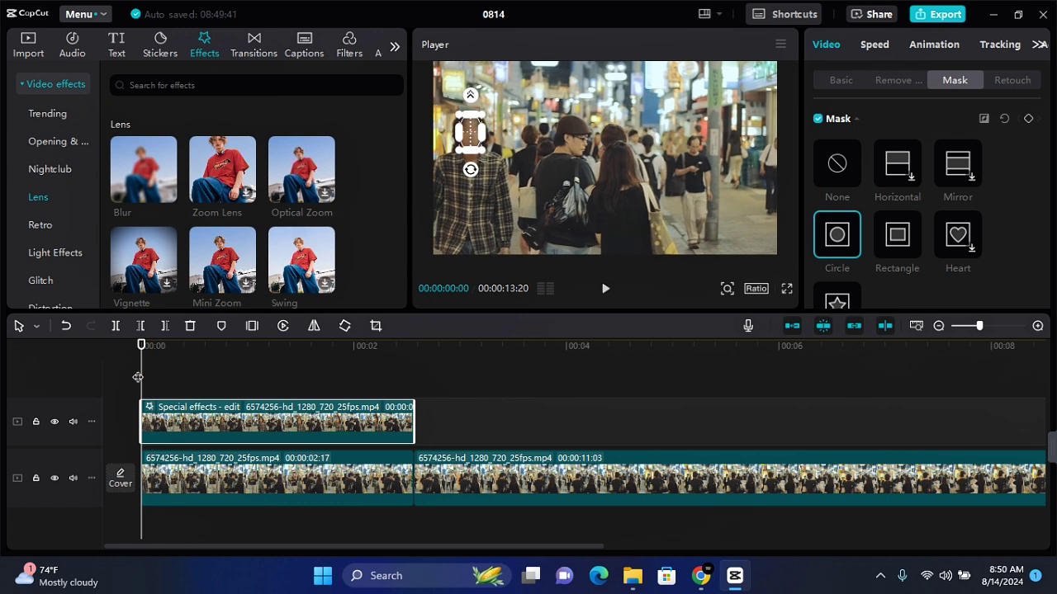
{"action": "key", "text": "Right"}
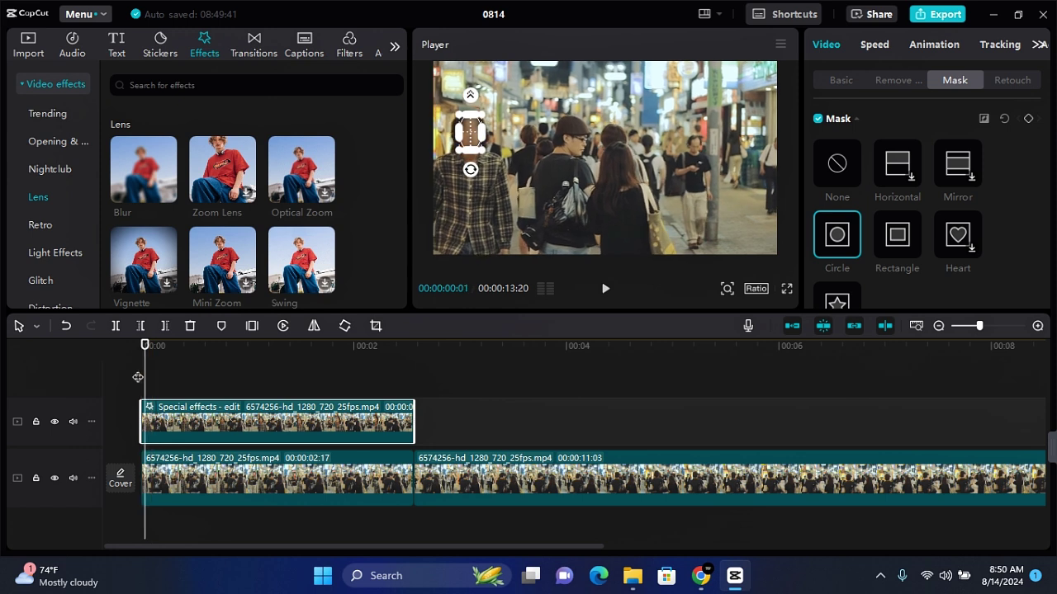
{"action": "key", "text": "Right"}
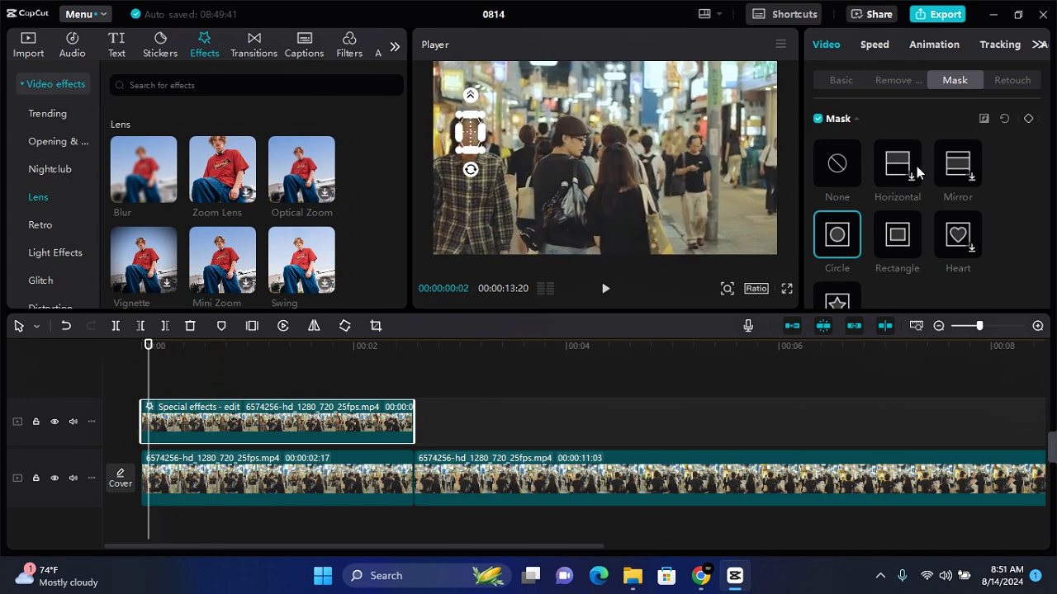
- Keyframe the mask, repositioning the oval onto the man's face at each advanced frame
{"action": "left_click", "coordinate": [1029, 120]}
{"action": "left_click_drag", "start_coordinate": [471, 132], "coordinate": [470, 136]}
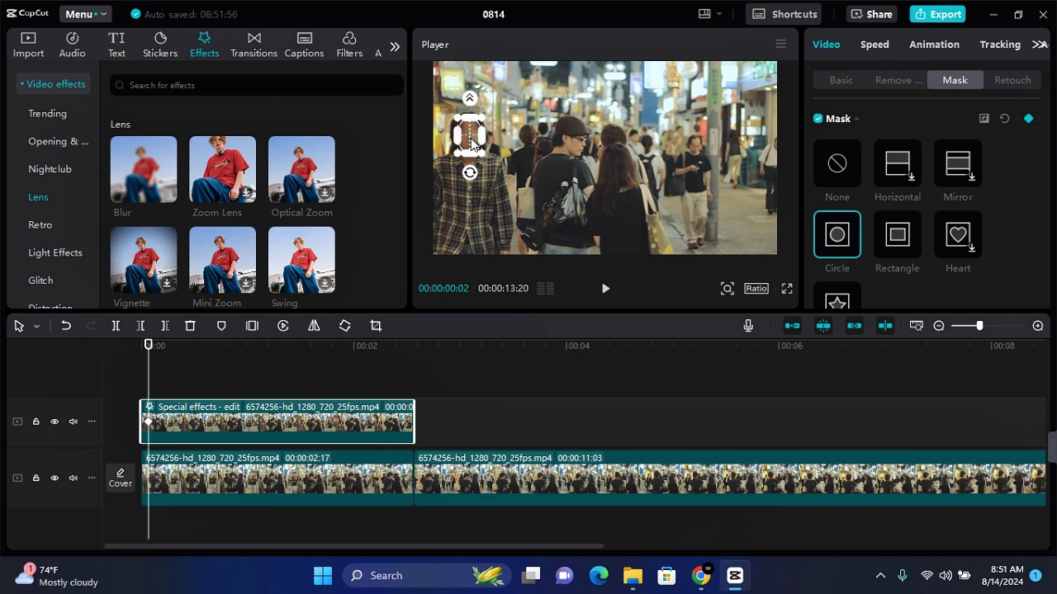
{"action": "key", "text": "Right"}
{"action": "key", "text": "Right"}
{"action": "key", "text": "Right"}
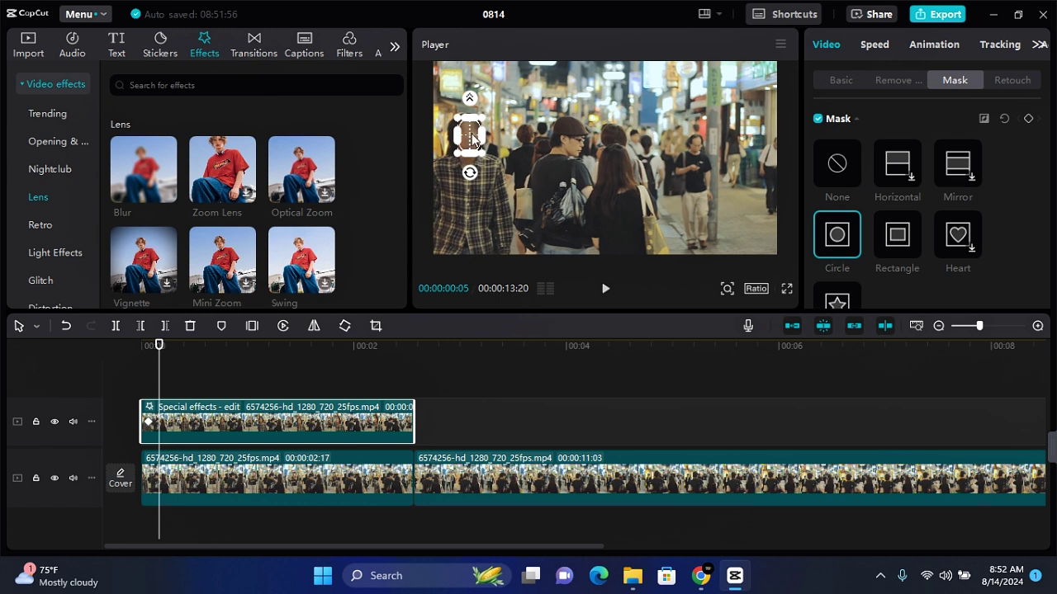
{"action": "left_click_drag", "start_coordinate": [473, 142], "coordinate": [471, 139]}
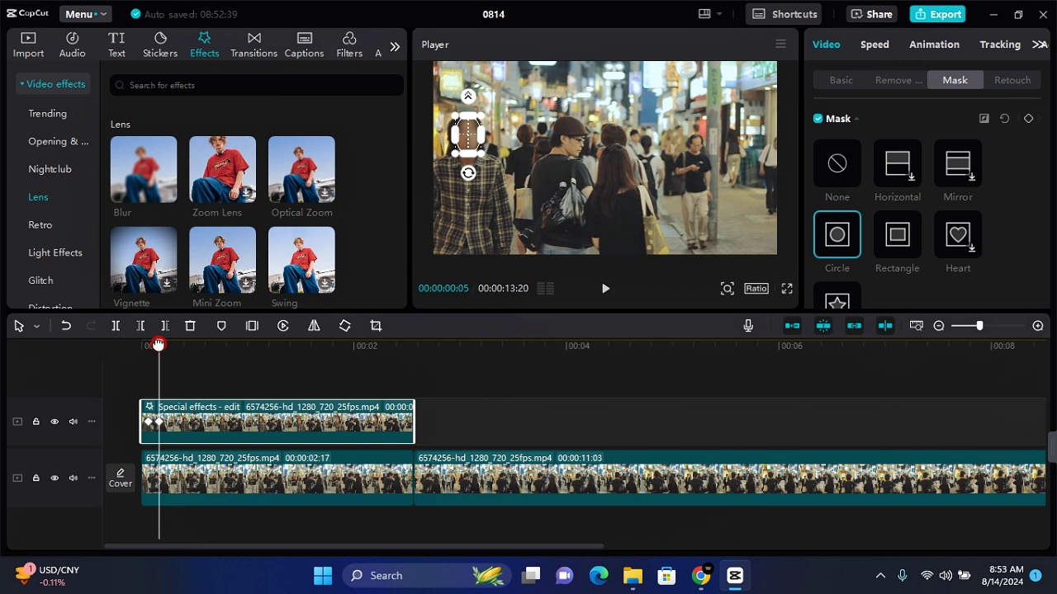
{"action": "left_click_drag", "start_coordinate": [158, 343], "coordinate": [166, 346]}
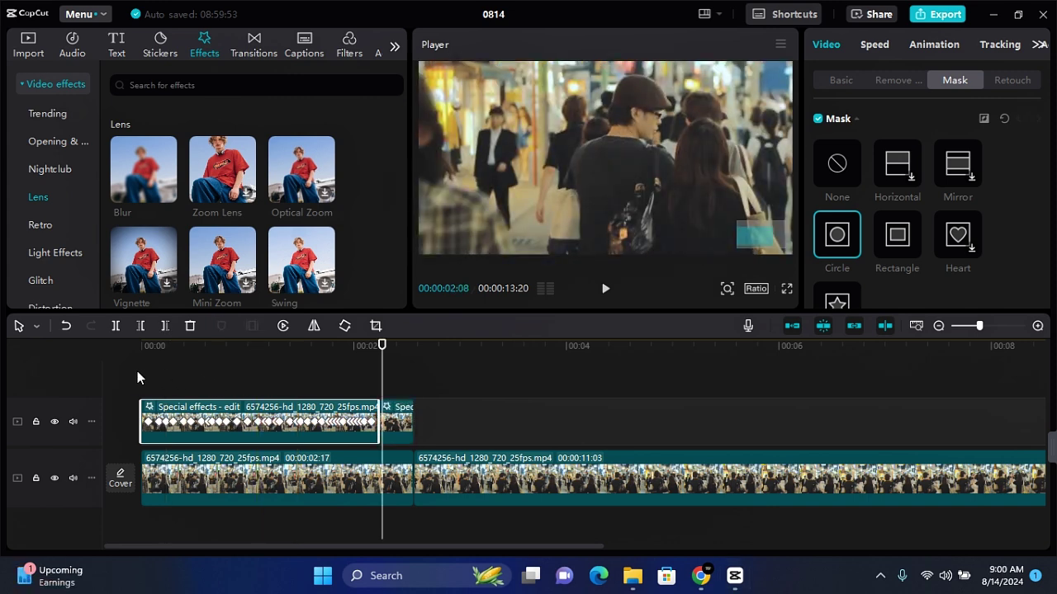
{"action": "left_click", "coordinate": [141, 371]}
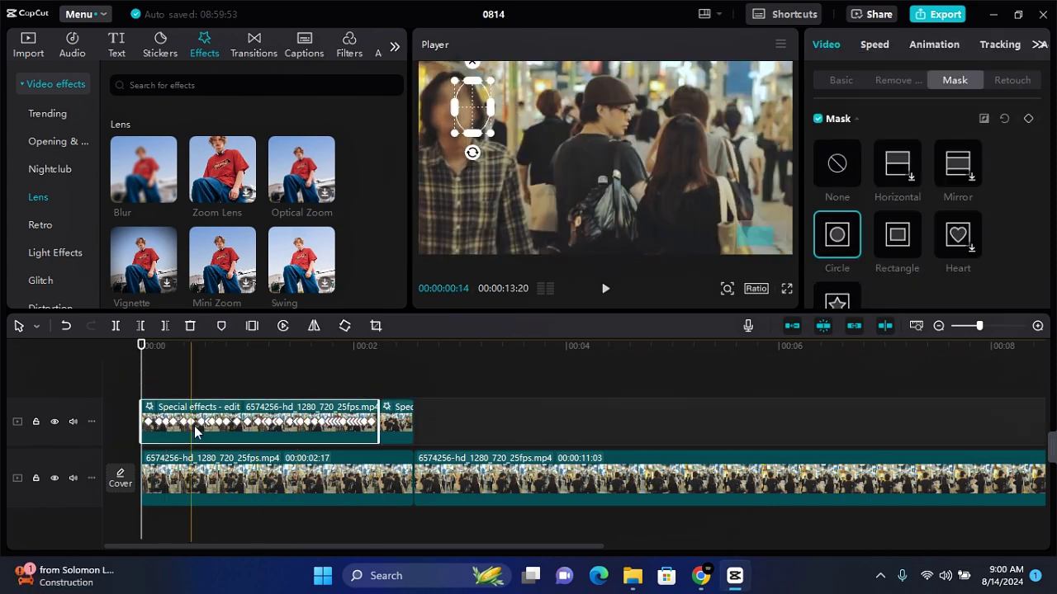